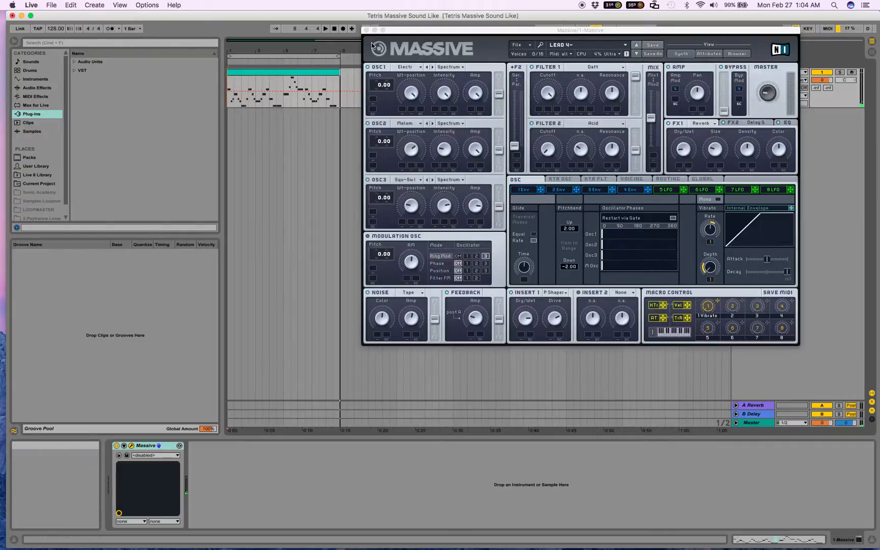
- Create a new Massive sound and set oscillator 1's wavetable to Electric
{"action": "left_click", "coordinate": [526, 46]}
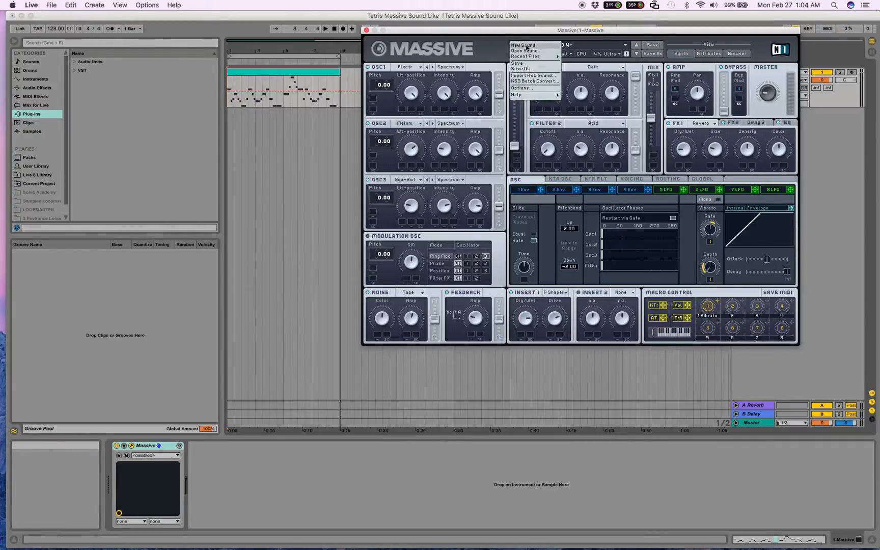
{"action": "left_click", "coordinate": [527, 46]}
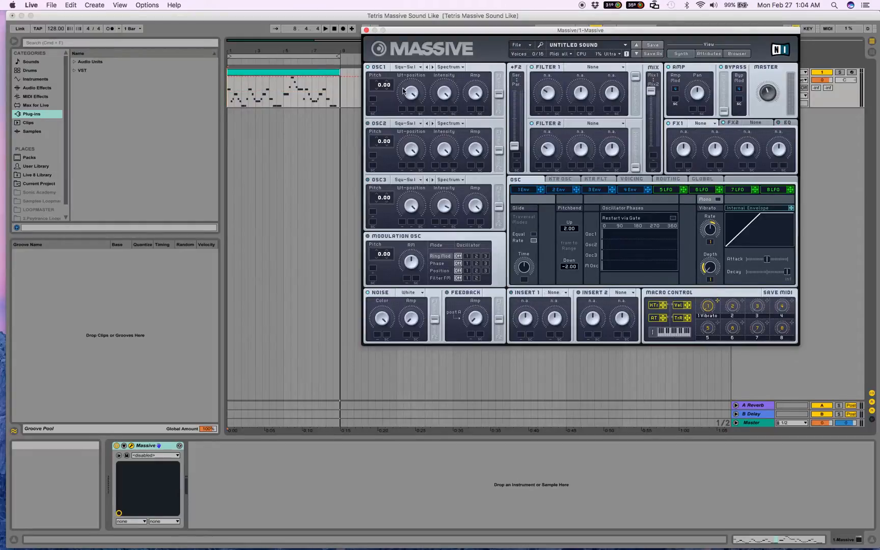
{"action": "left_click", "coordinate": [407, 68]}
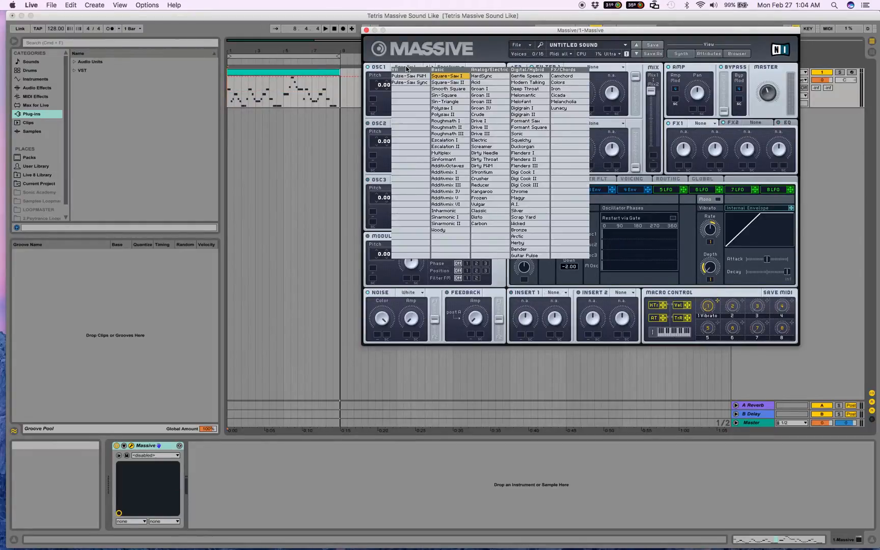
{"action": "left_click", "coordinate": [487, 141]}
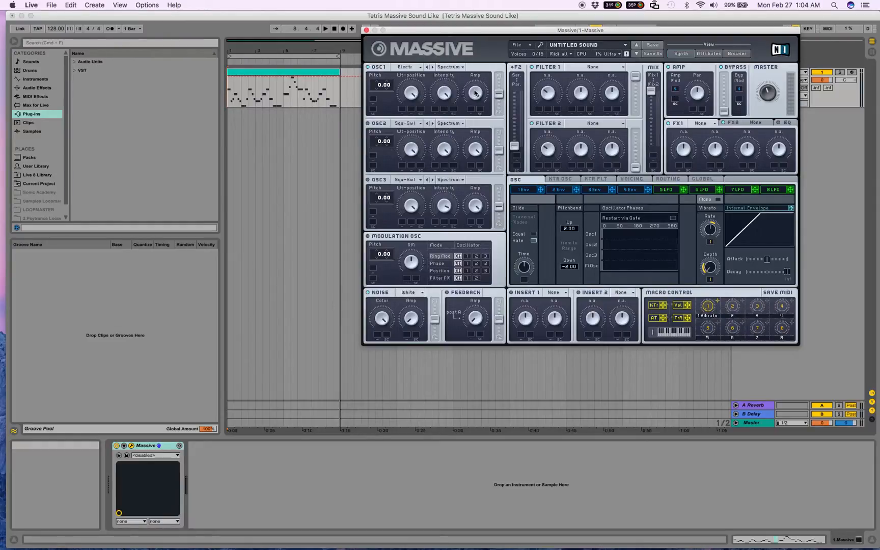
- Set oscillator 2's wavetable to Melomantic and oscillator 3's wavetable to Square-Saw I
{"action": "left_click", "coordinate": [402, 124]}
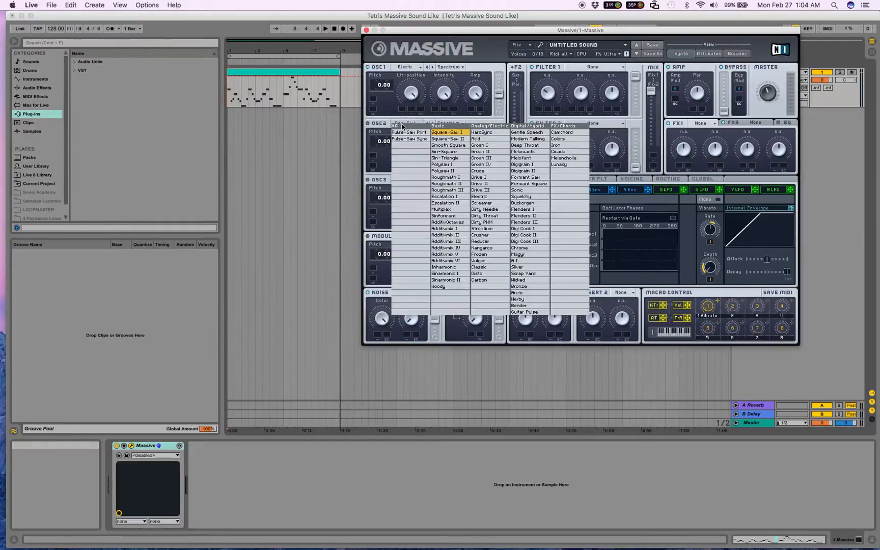
{"action": "left_click", "coordinate": [526, 151]}
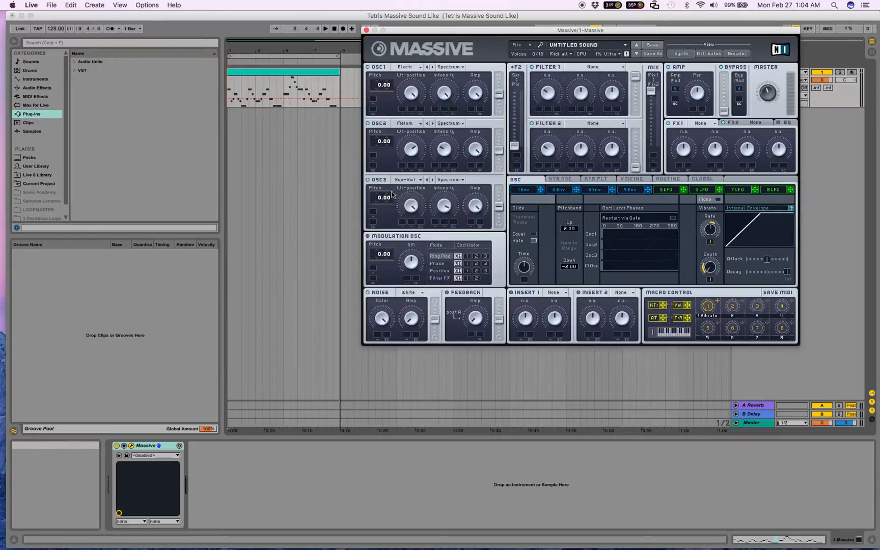
{"action": "left_click", "coordinate": [412, 185]}
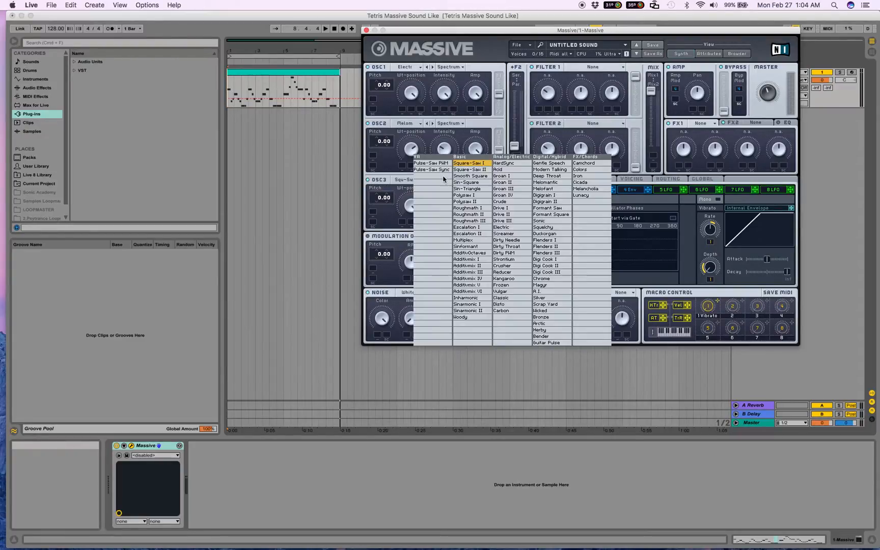
{"action": "left_click", "coordinate": [473, 166]}
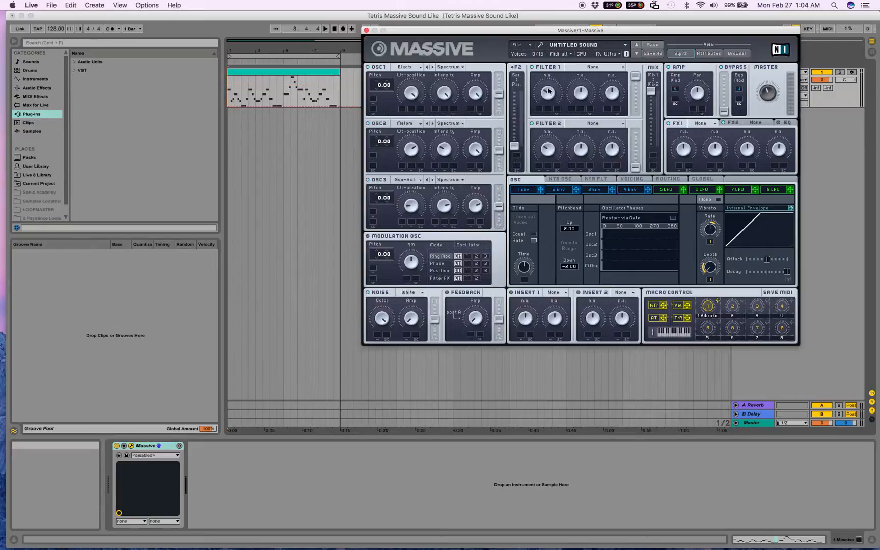
- Set Filter 1 to Daft and Filter 2 to Acid, with Filter 2's output level and the filter mix near their midpoints
{"action": "left_click", "coordinate": [586, 69]}
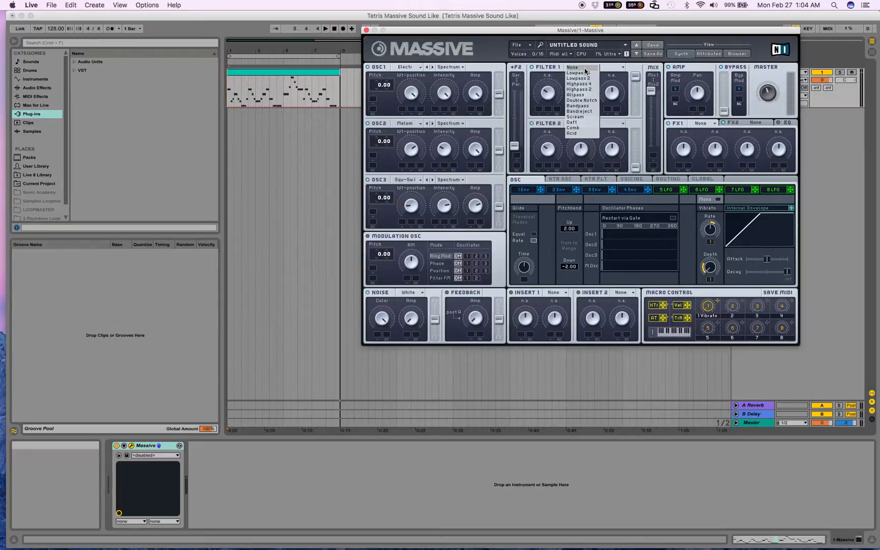
{"action": "left_click", "coordinate": [581, 122]}
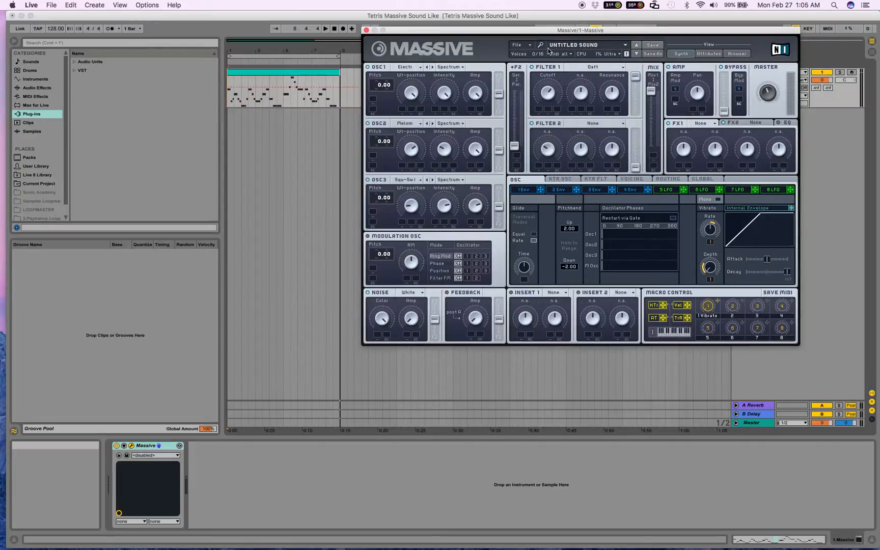
{"action": "left_click", "coordinate": [577, 123]}
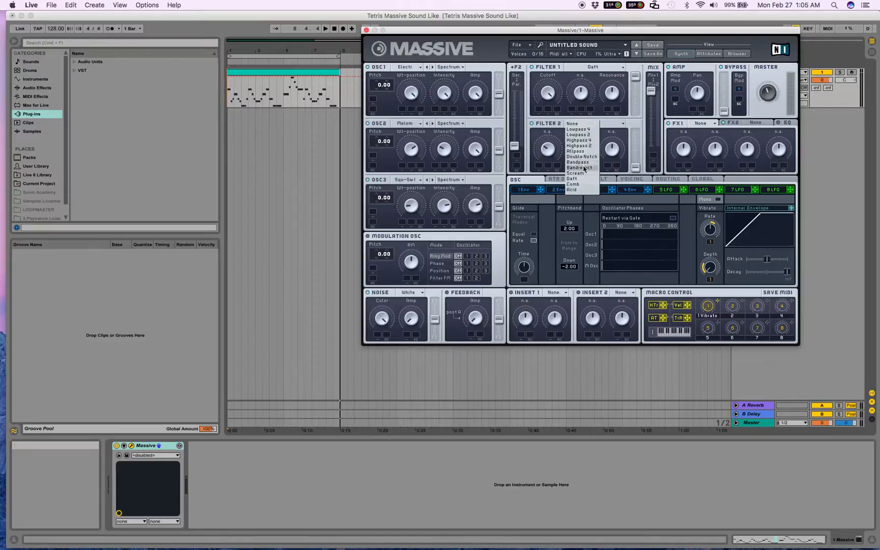
{"action": "left_click", "coordinate": [582, 190]}
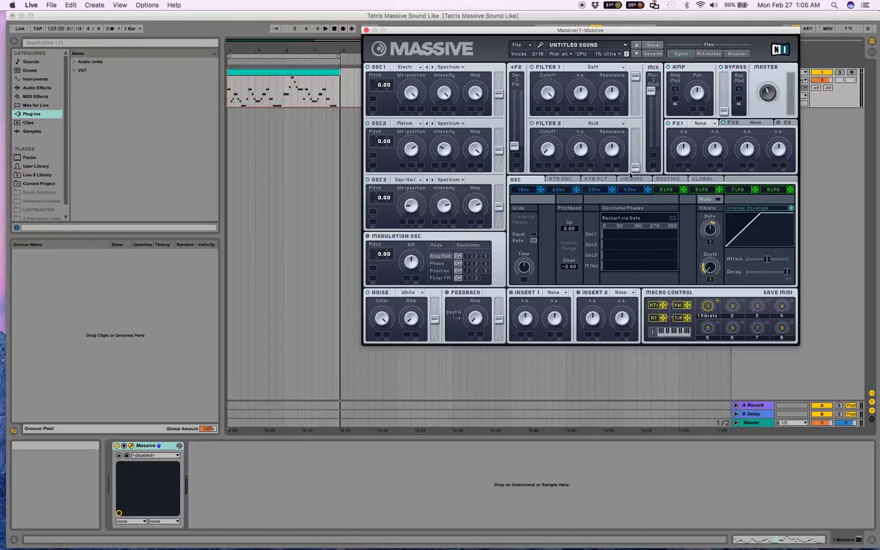
{"action": "left_click_drag", "start_coordinate": [635, 169], "coordinate": [635, 144]}
{"action": "left_click_drag", "start_coordinate": [651, 92], "coordinate": [655, 129]}
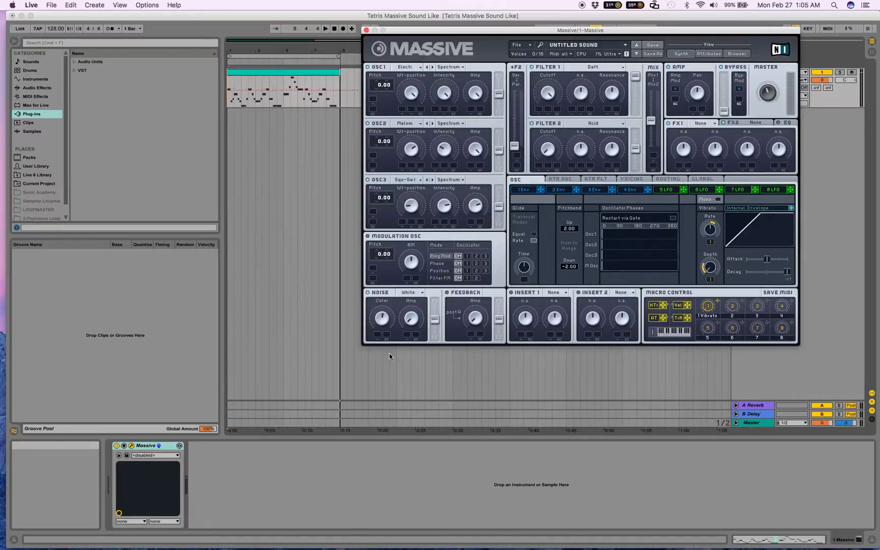
- Set the noise type to Tape Hiss and the Insert 1 effect to Parabolic Shaper
{"action": "left_click", "coordinate": [411, 294]}
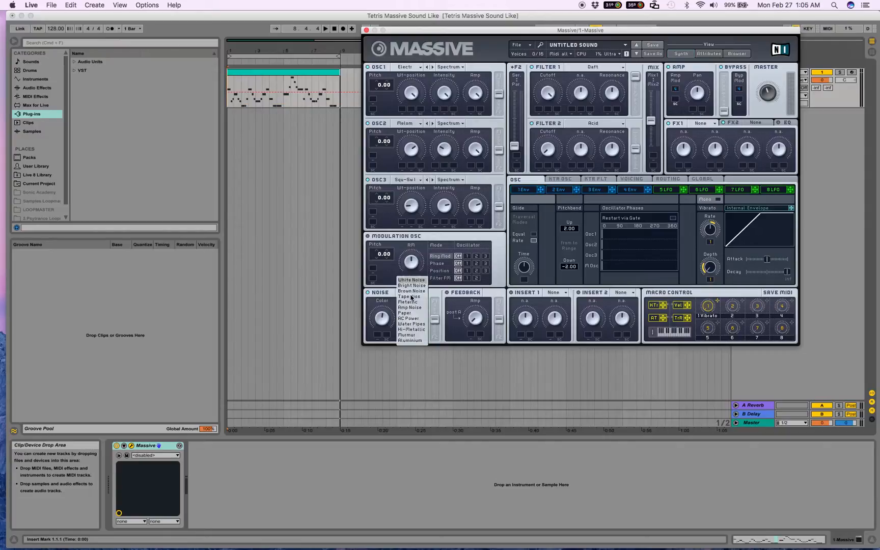
{"action": "left_click", "coordinate": [420, 297]}
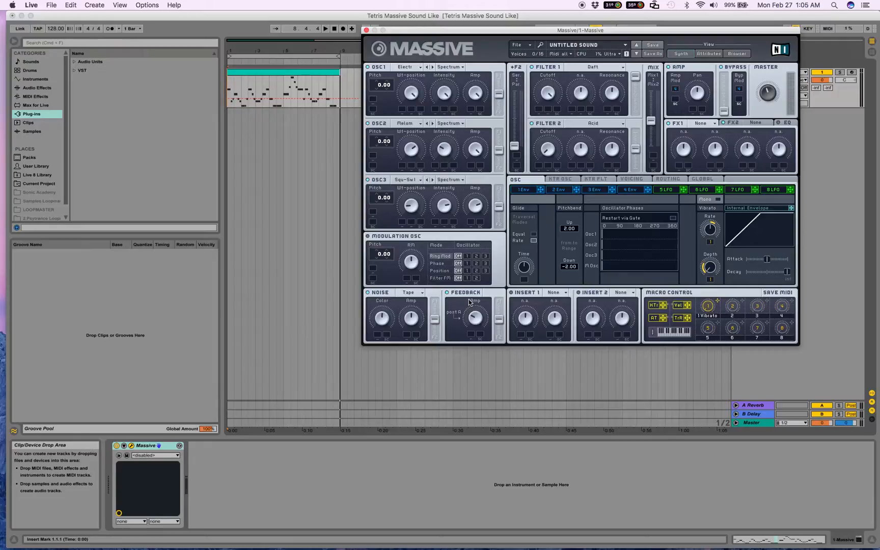
{"action": "left_click", "coordinate": [553, 294]}
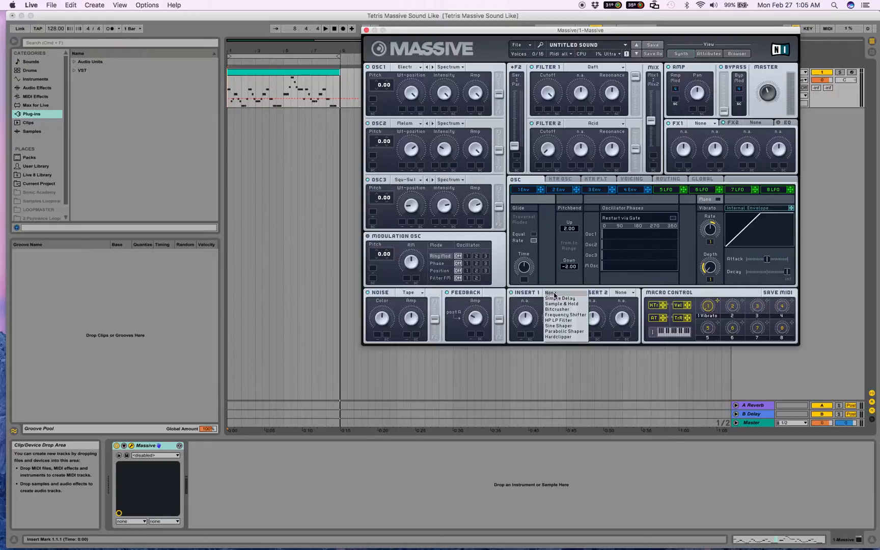
{"action": "left_click", "coordinate": [577, 332]}
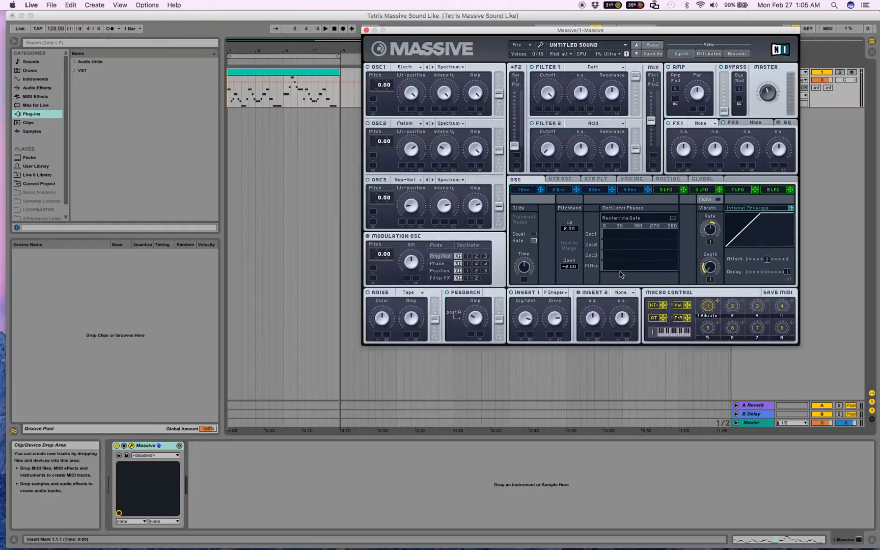
- Enable Restart via Gate for the oscillator phases and raise the number of unisono voices in the voicing settings
{"action": "left_click", "coordinate": [672, 219]}
{"action": "left_click", "coordinate": [633, 179]}
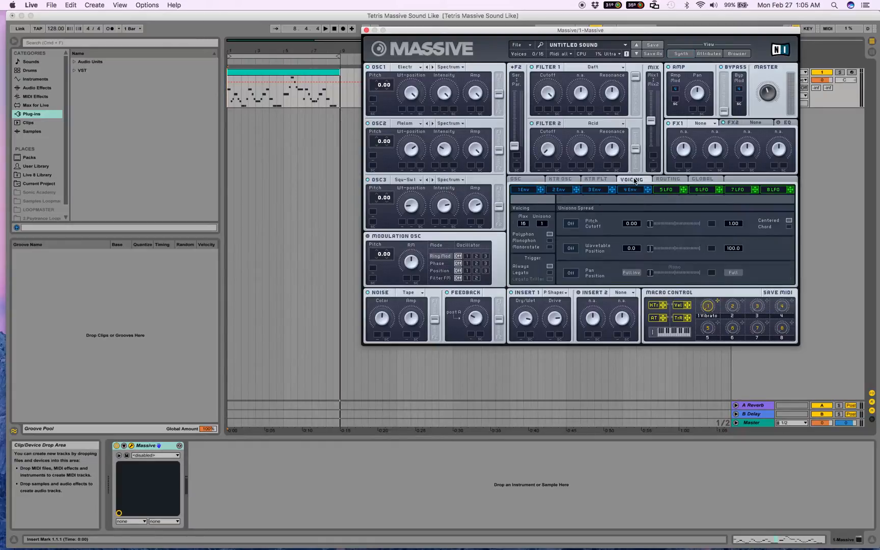
{"action": "left_click_drag", "start_coordinate": [542, 224], "coordinate": [542, 214]}
- Shape envelope 4 with a slightly longer attack, a much lower decay level and a longer release
{"action": "left_click", "coordinate": [634, 189]}
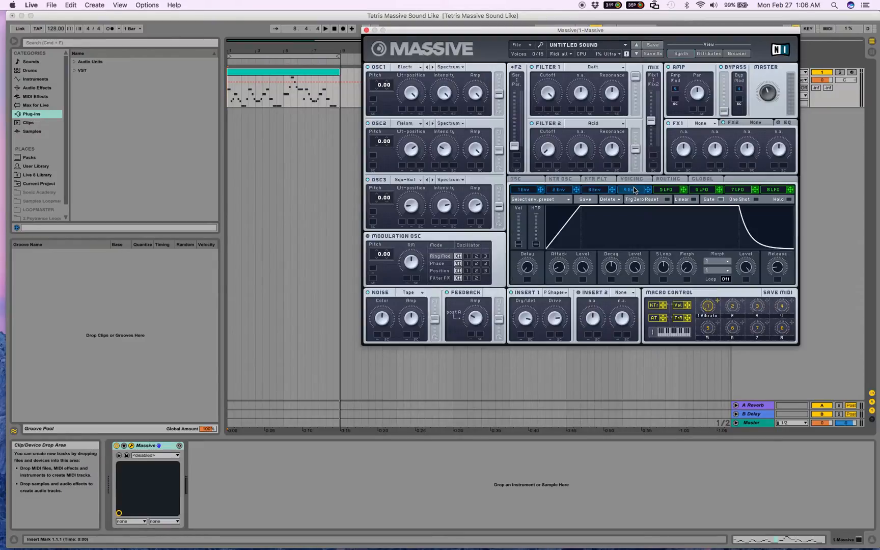
{"action": "left_click_drag", "start_coordinate": [558, 269], "coordinate": [558, 270]}
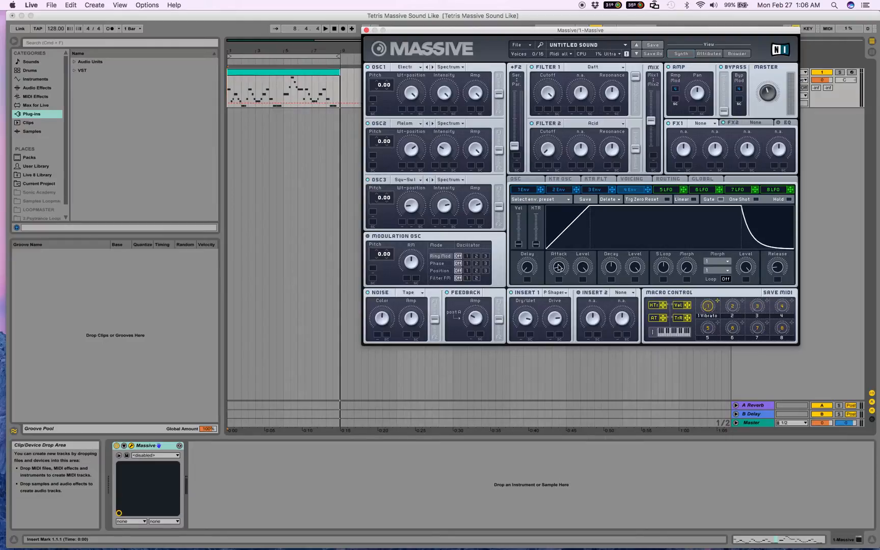
{"action": "left_click_drag", "start_coordinate": [635, 267], "coordinate": [641, 325]}
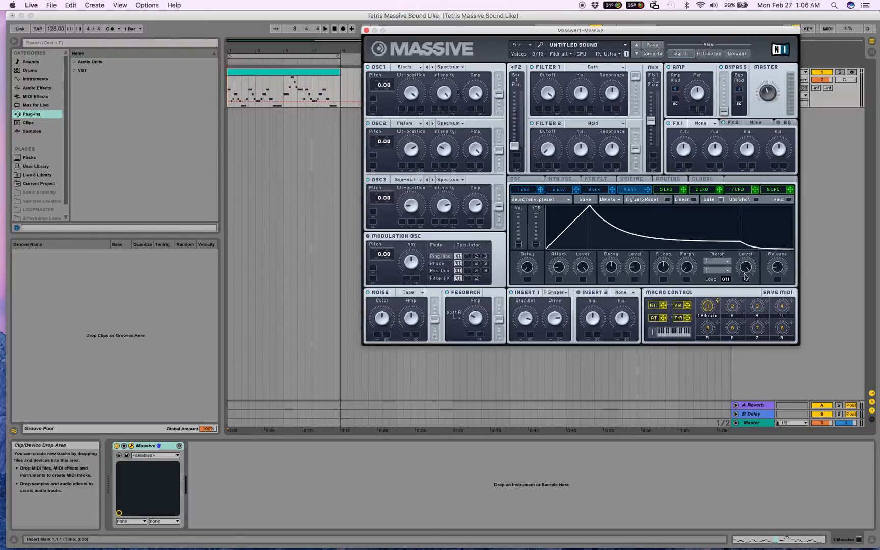
{"action": "left_click_drag", "start_coordinate": [777, 267], "coordinate": [766, 236]}
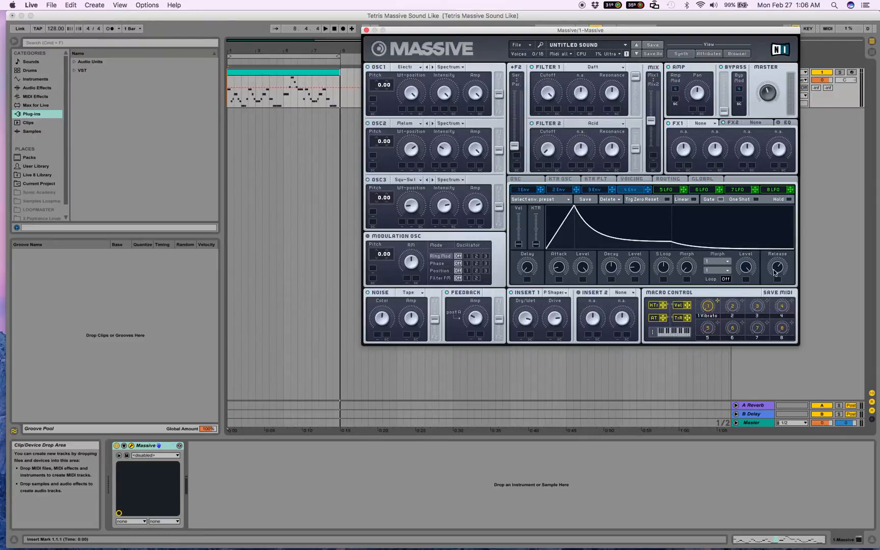
- Set the FX1 effect to Reverb and lower its size
{"action": "left_click", "coordinate": [702, 123]}
{"action": "left_click", "coordinate": [704, 130]}
{"action": "left_click_drag", "start_coordinate": [715, 147], "coordinate": [710, 173]}
- Set the FX2 effect to Delay Synced
{"action": "left_click", "coordinate": [759, 123]}
{"action": "left_click", "coordinate": [765, 123]}
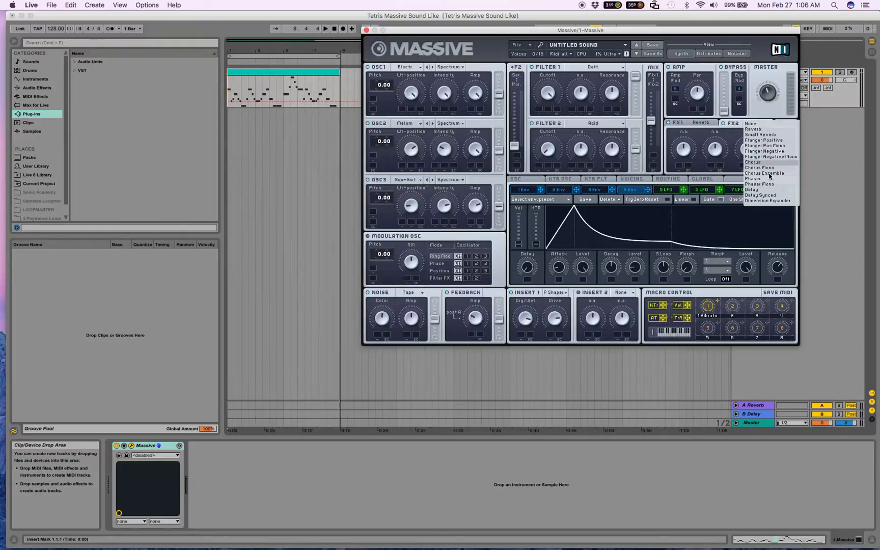
{"action": "left_click", "coordinate": [781, 196]}
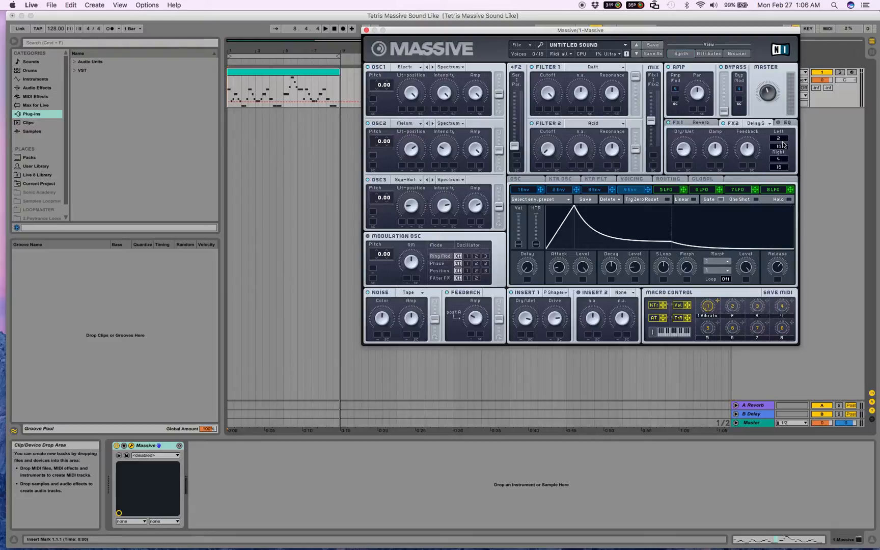
- Show the EQ settings and play the MIDI clip through to audition the finished sound
{"action": "left_click", "coordinate": [789, 123]}
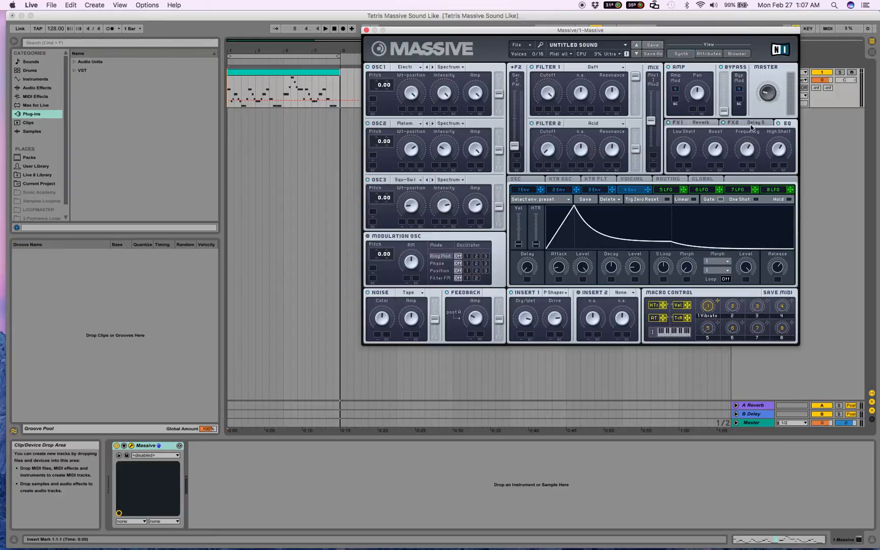
{"action": "key", "text": "space"}
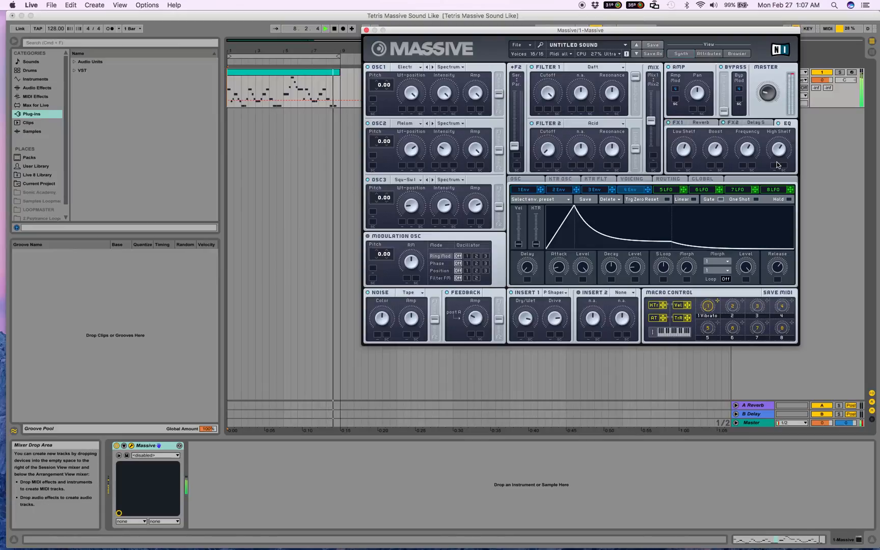
{"action": "key", "text": "space"}
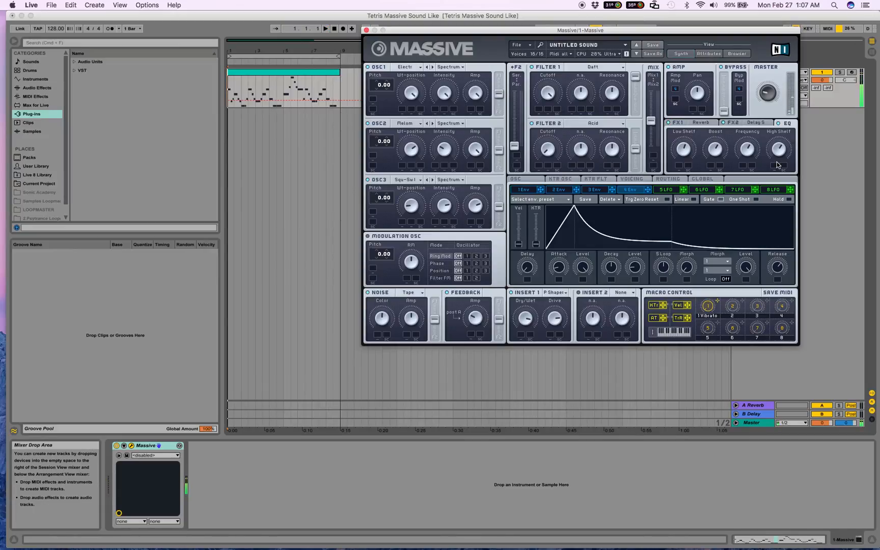